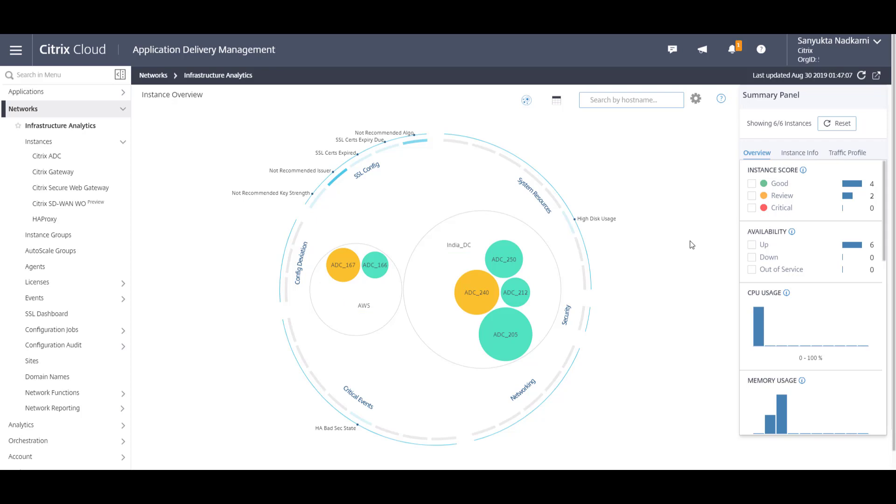
Check the instance scores shown on the ADC_250 and ADC_166 bubbles.
mouse_move(514, 270)
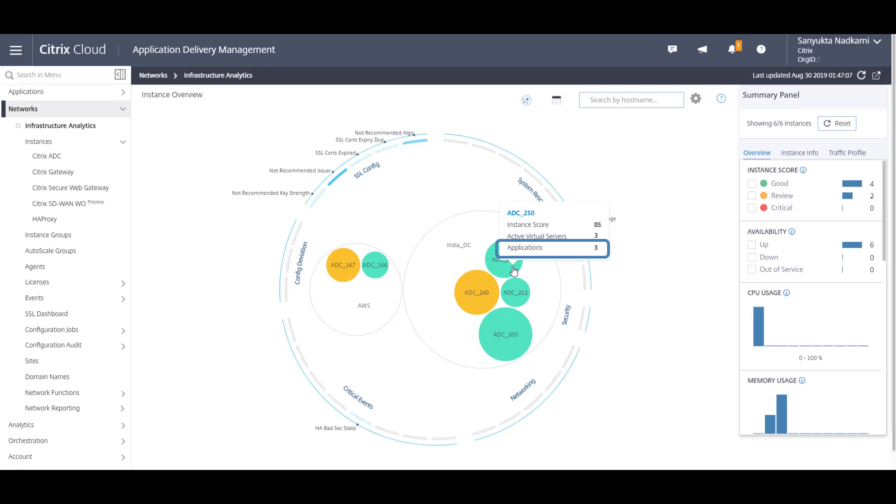
mouse_move(379, 275)
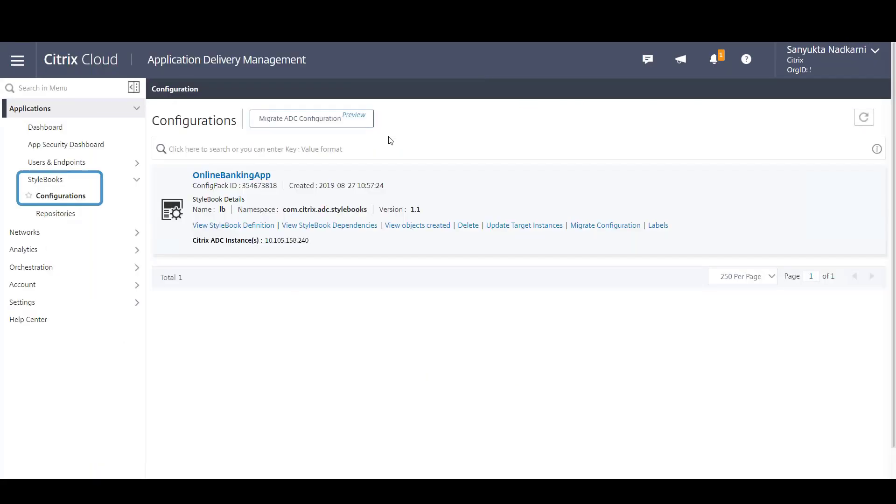
Open Migrate ADC Configuration and read the Comprehensive Workflow and Tech Preview Limitations notes.
left_click(293, 125)
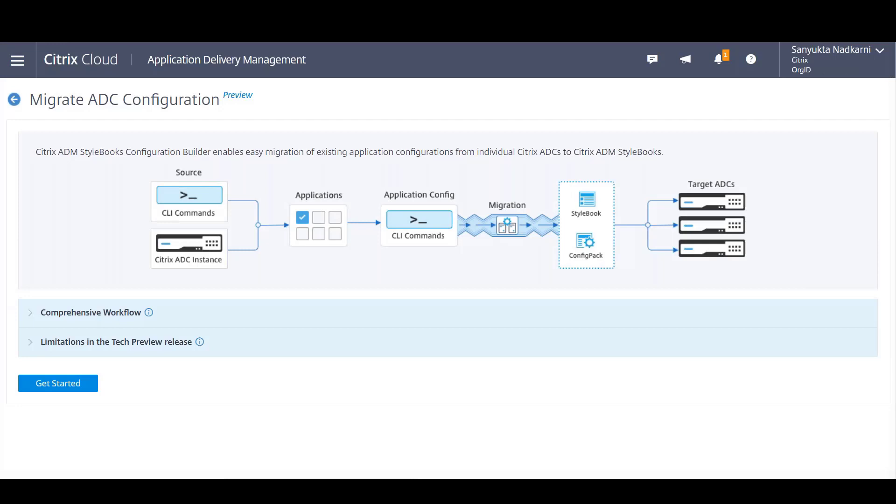
left_click(32, 314)
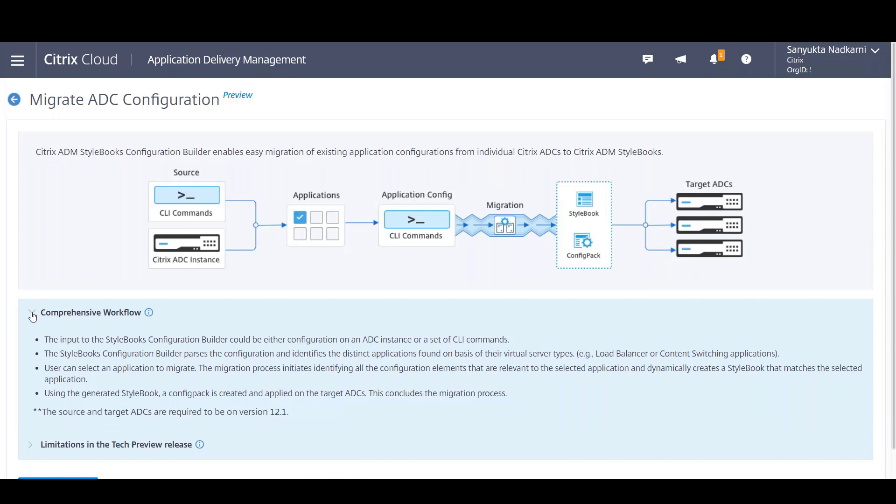
left_click(33, 316)
left_click(32, 344)
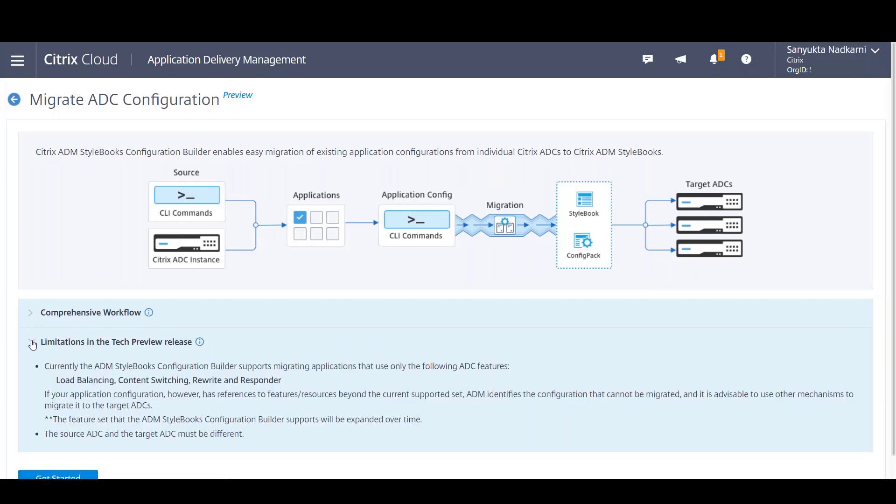
left_click(32, 345)
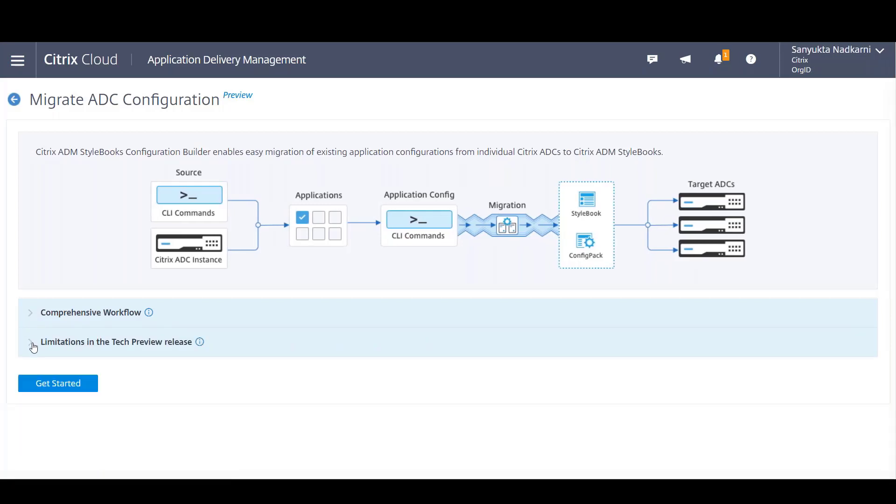
Begin the migration with source ADC 10.105.158.250 and target ADC 10.102.216.166.
left_click(51, 394)
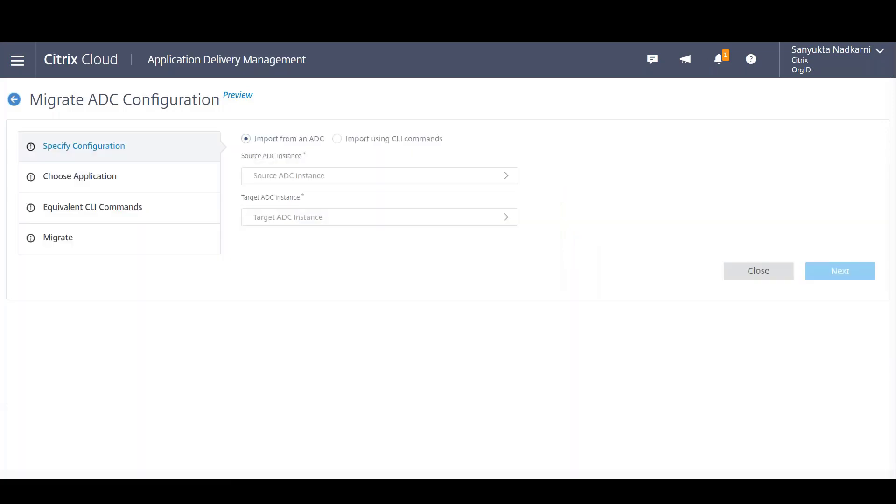
left_click(508, 177)
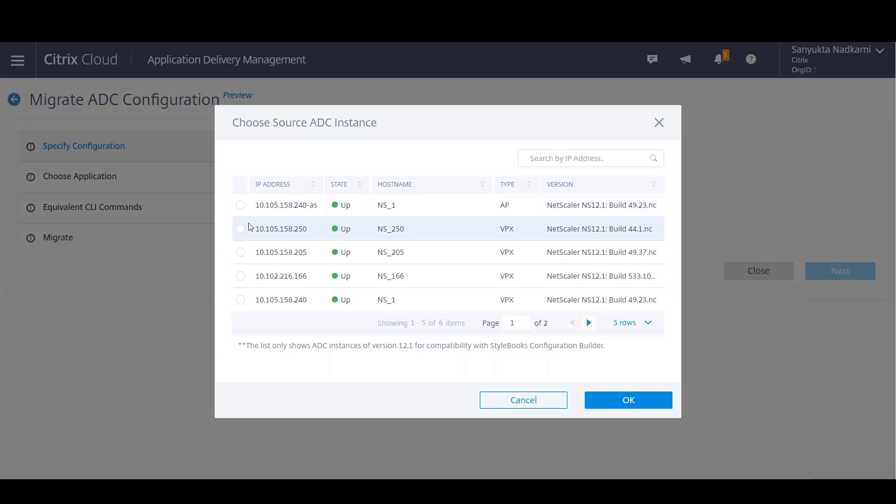
left_click(241, 229)
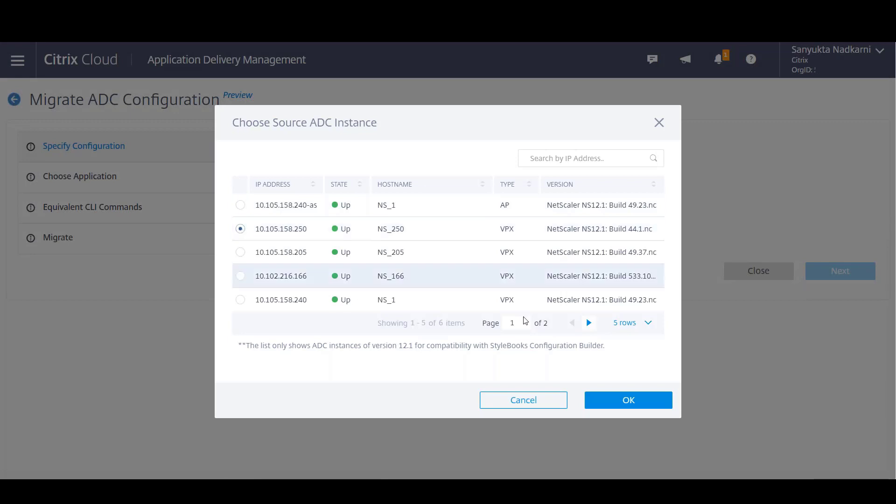
left_click(629, 400)
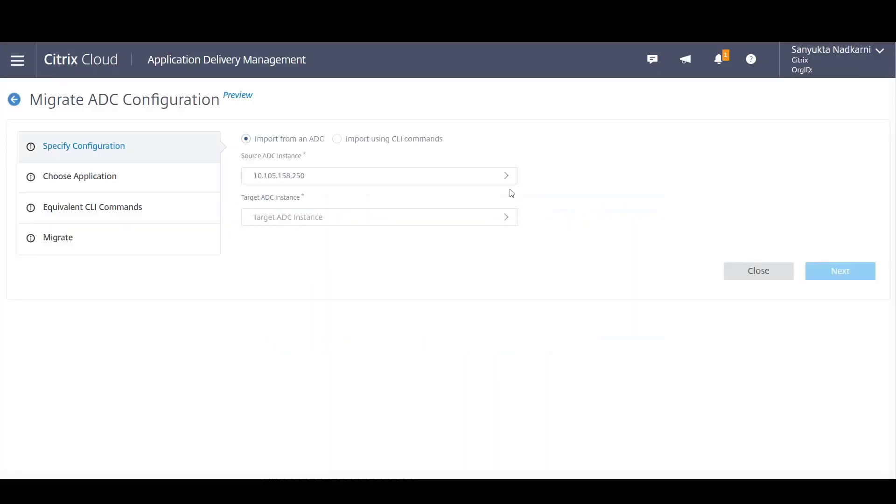
left_click(506, 218)
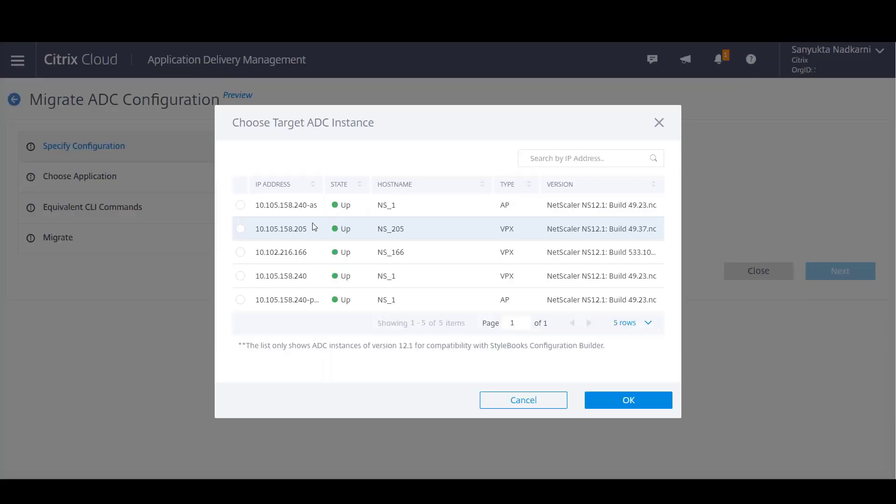
left_click(241, 254)
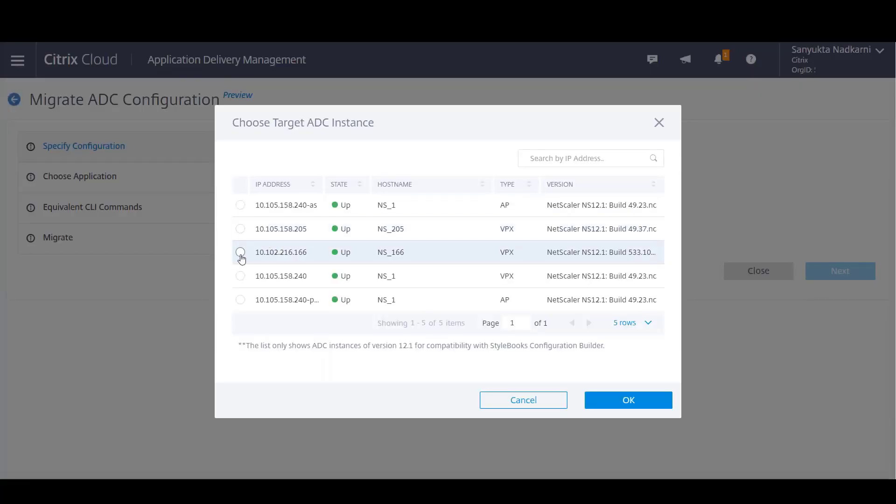
left_click(644, 402)
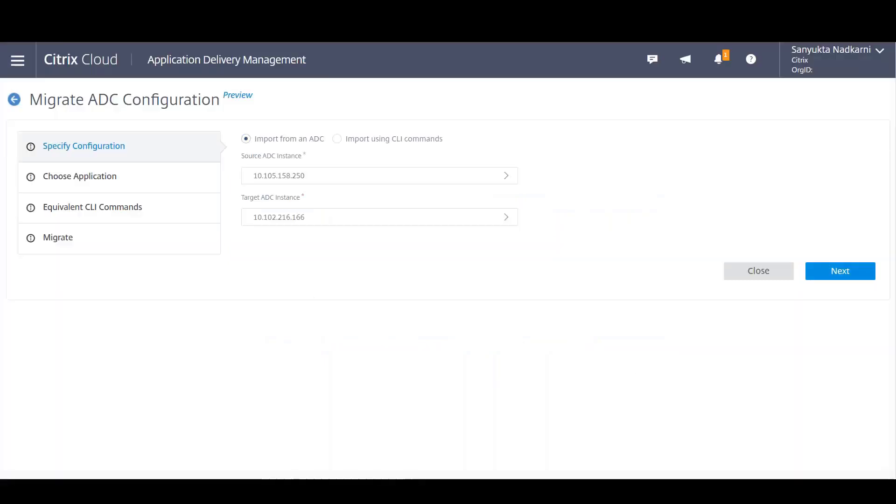
Fetch the source applications, select InventoryApp, and generate its equivalent CLI commands.
left_click(840, 272)
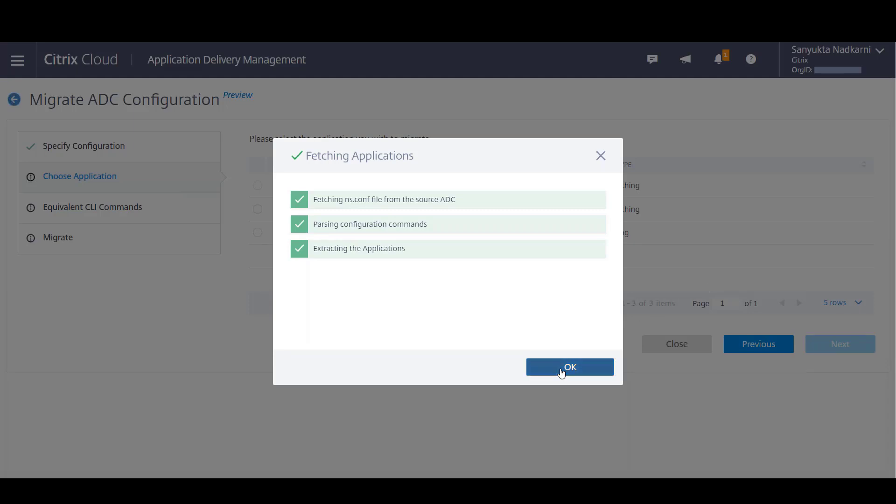
left_click(561, 372)
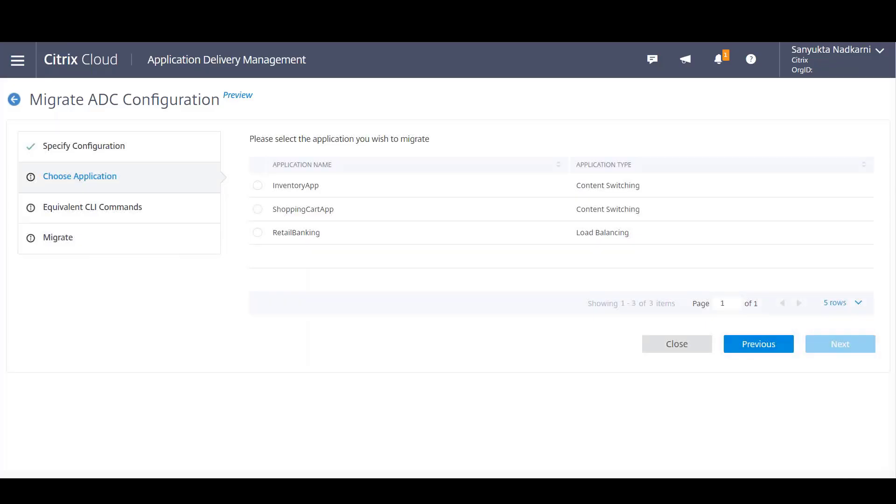
left_click(257, 186)
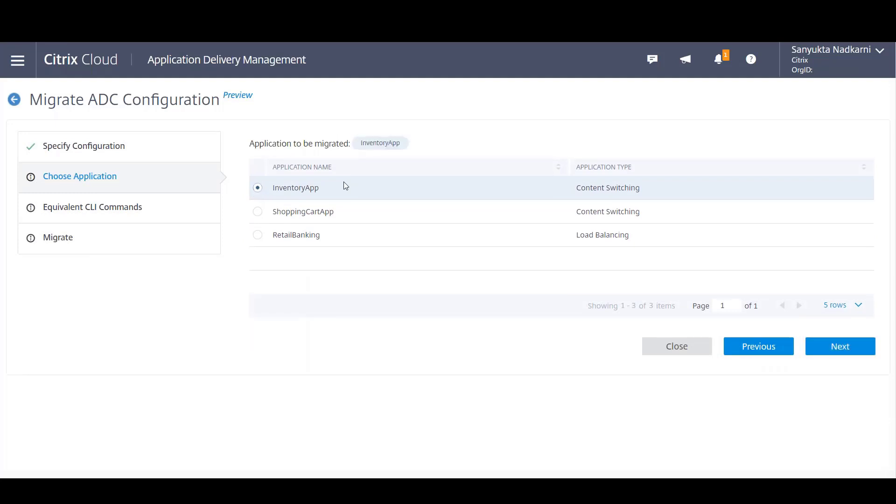
left_click(829, 354)
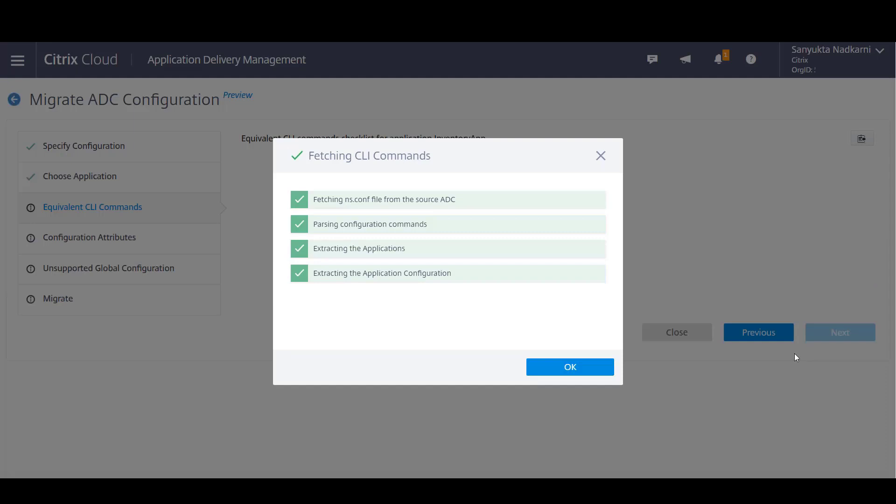
left_click(571, 372)
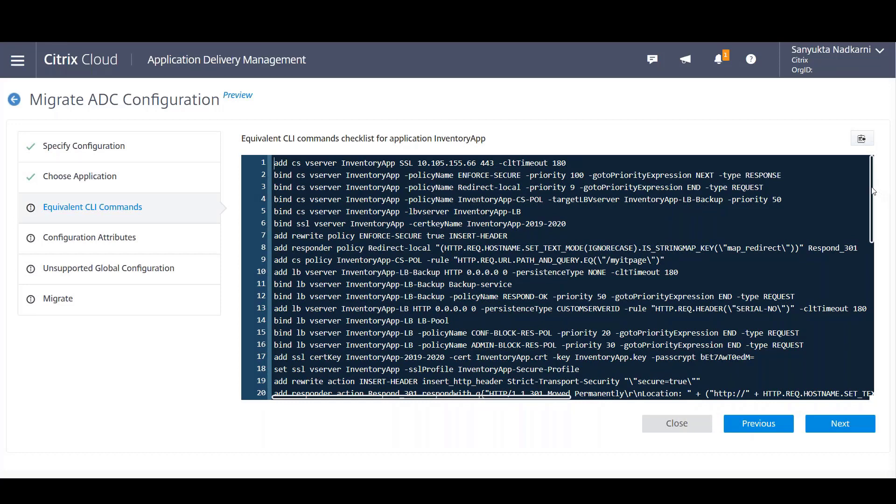
left_click_drag(872, 193, 872, 161)
Enter the InventoryApp certificate key password, then select the three unsupported global commands.
left_click(818, 421)
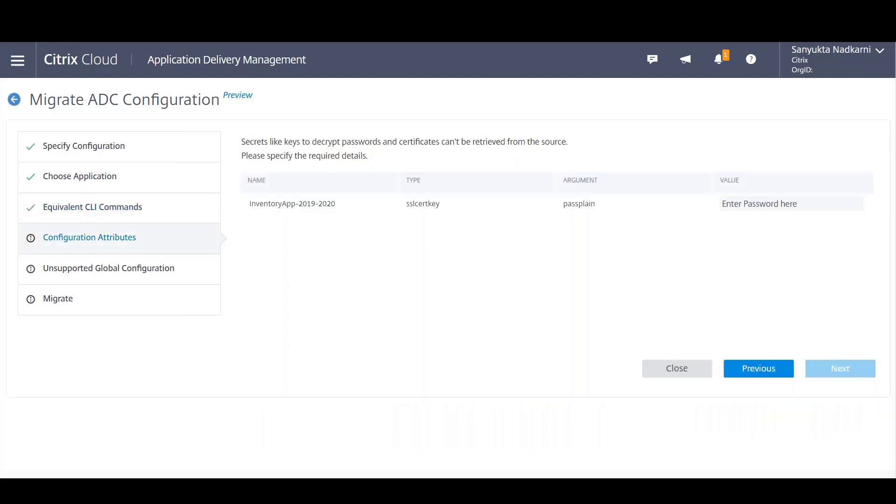
key("Tab")
type("••••••")
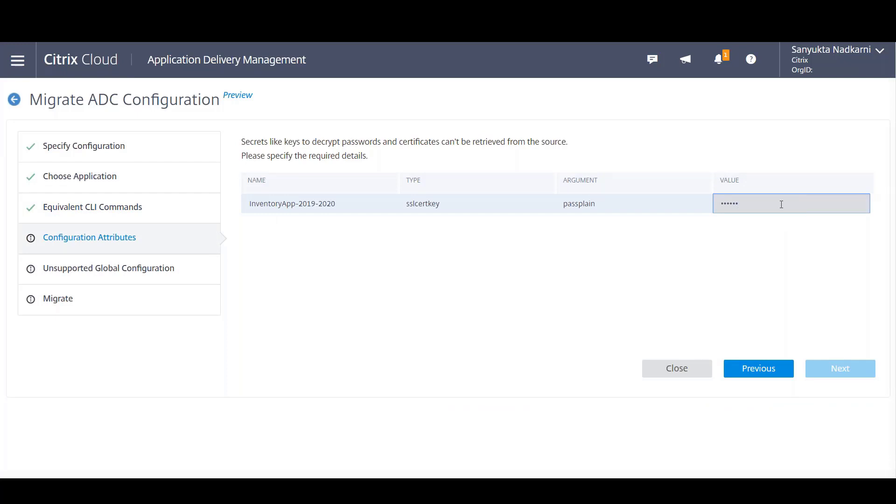
left_click(804, 333)
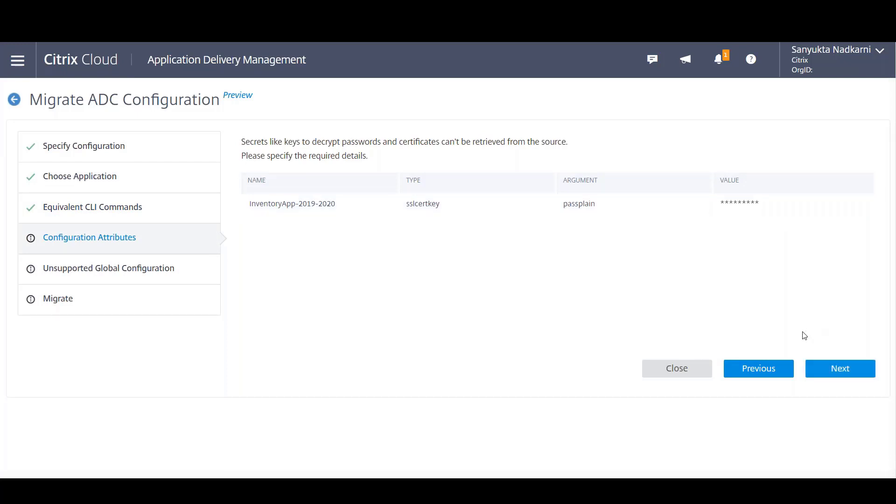
left_click(831, 377)
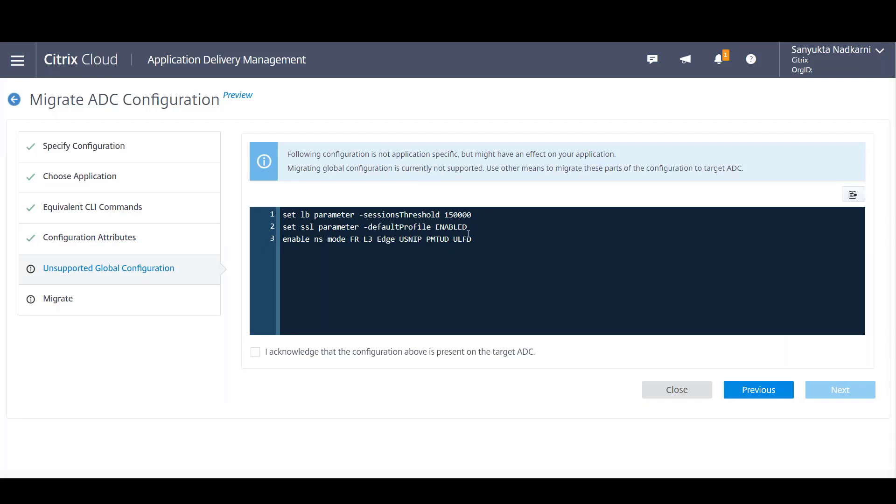
left_click_drag(474, 239, 285, 200)
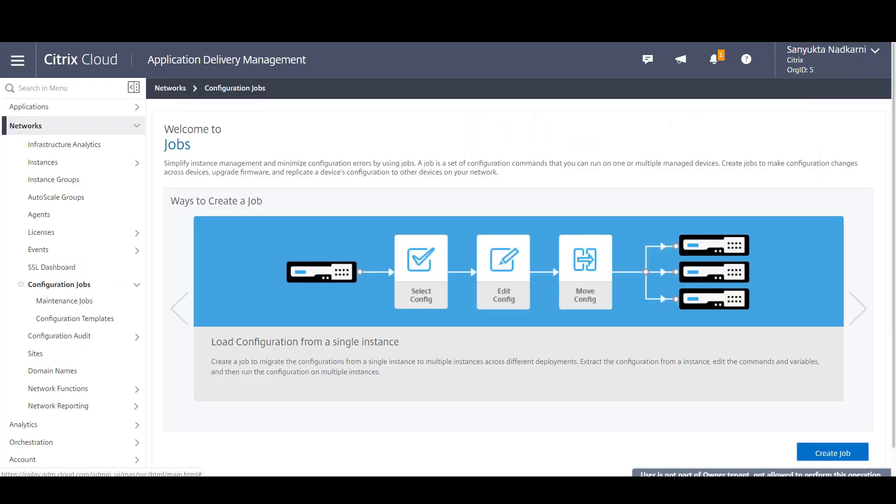
Create job CJtest with the three global commands, editing line 2, and run it on 10.102.216.166.
left_click(822, 453)
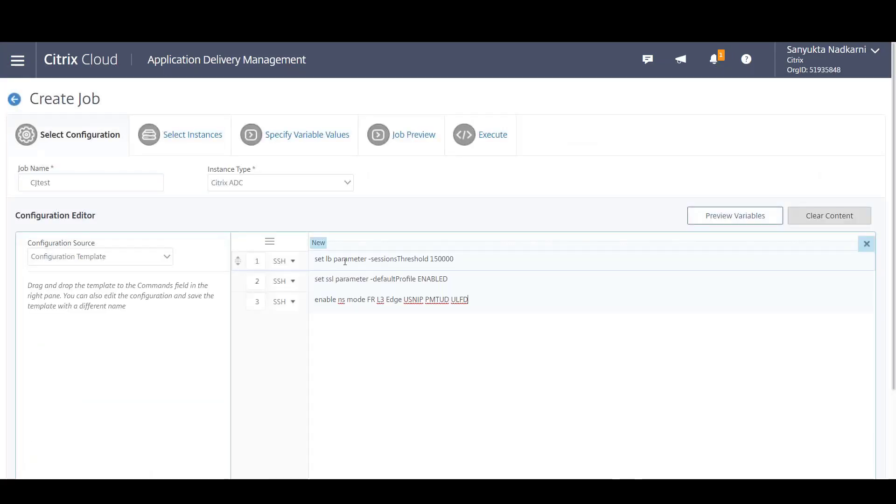
scroll(457, 162, "down", 3)
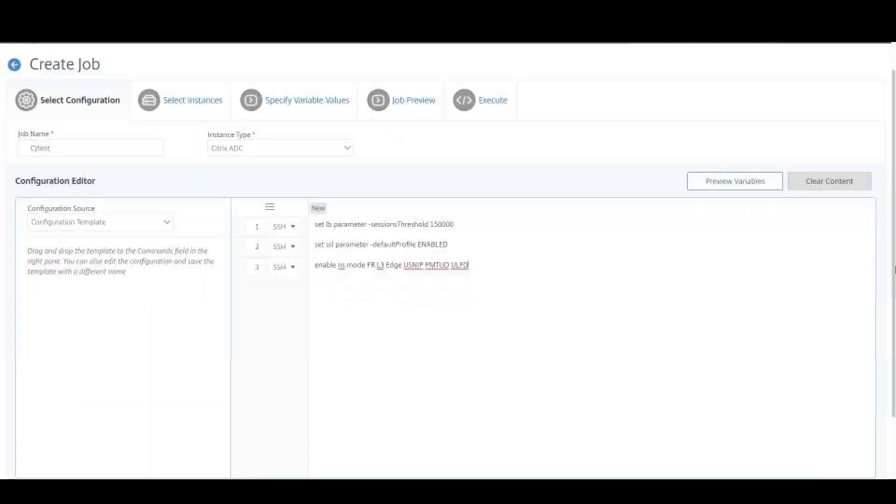
left_click(457, 164)
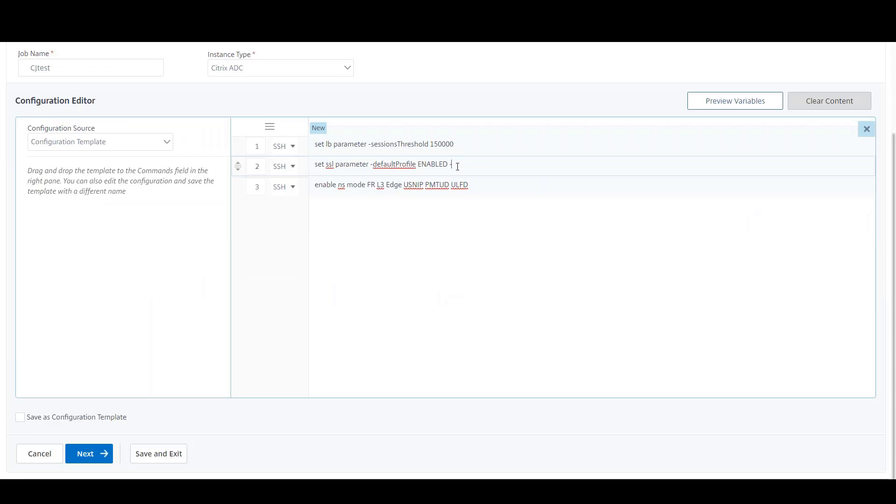
left_click(89, 454)
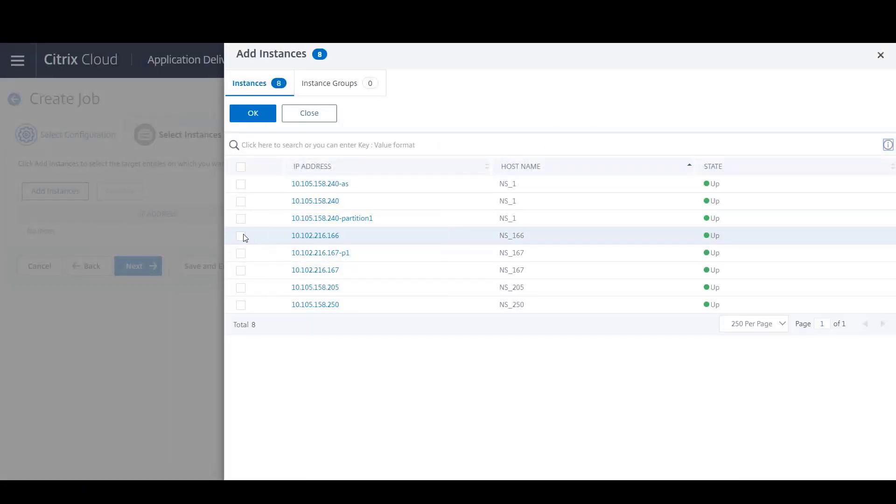
left_click(240, 236)
left_click(255, 115)
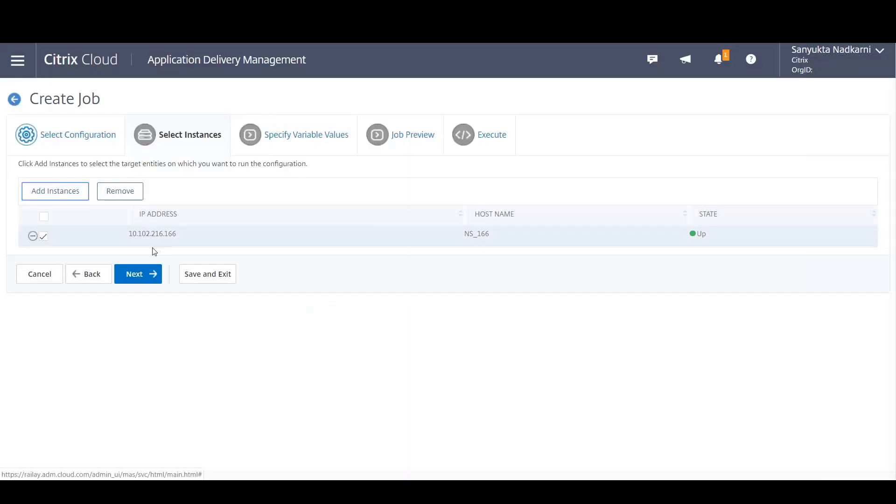
left_click(133, 279)
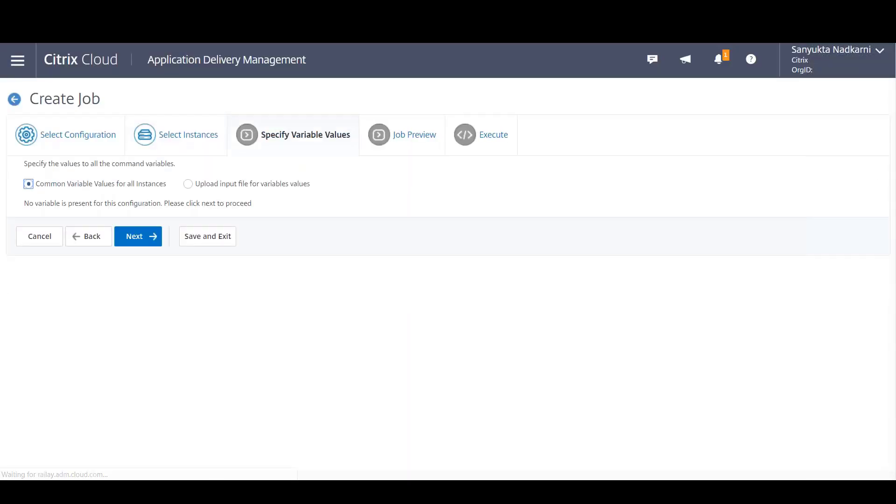
left_click(134, 245)
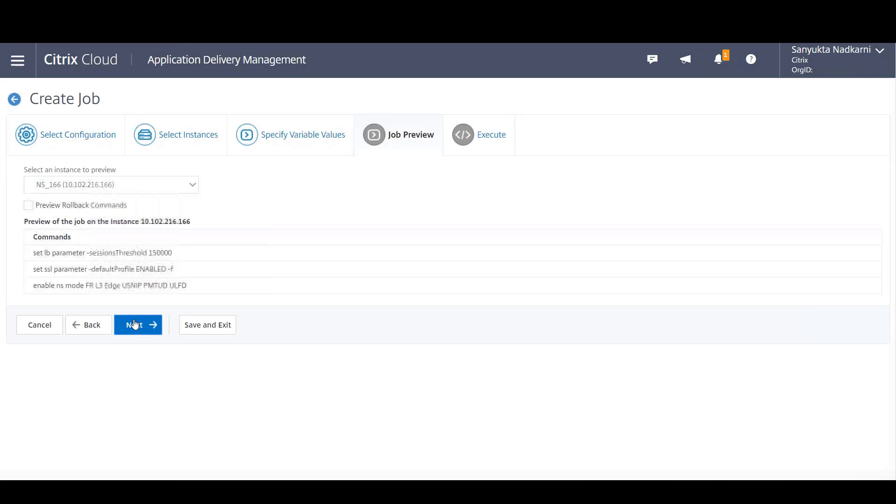
left_click(135, 325)
left_click(149, 456)
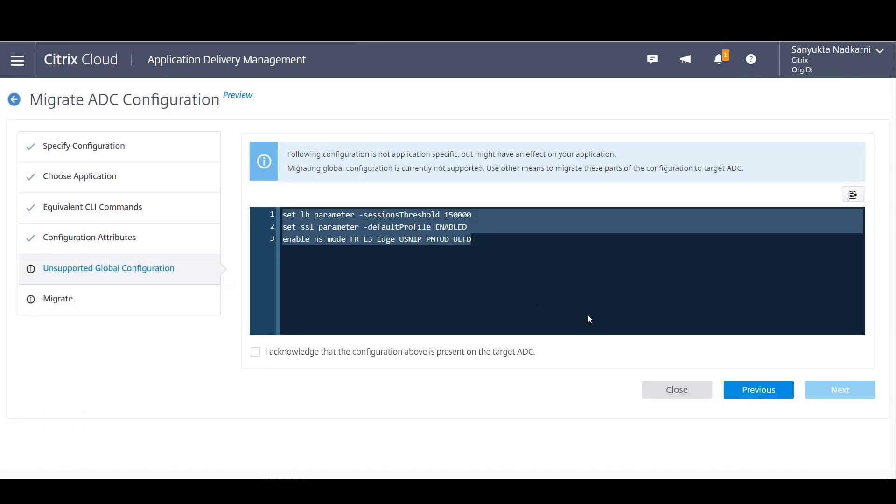
Acknowledge the global configuration and migrate InventoryApp as StyleBook and ConfigPack CSVServer-InventoryApp.
left_click(255, 355)
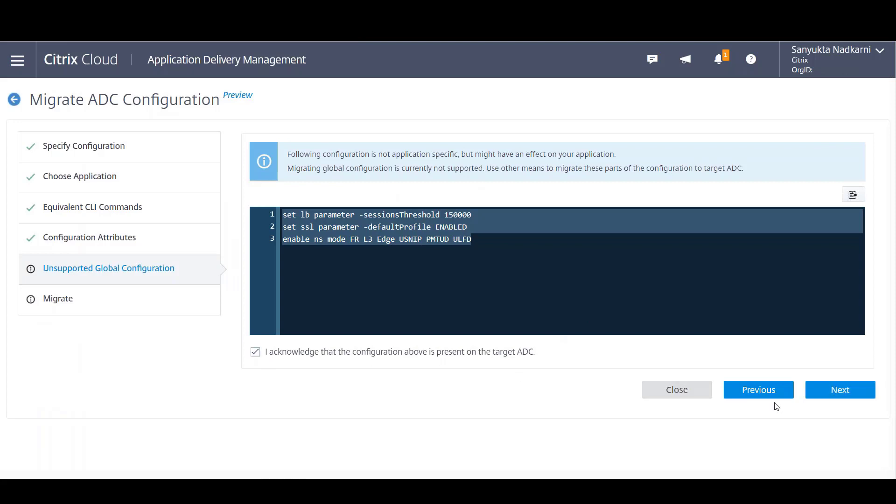
left_click(827, 394)
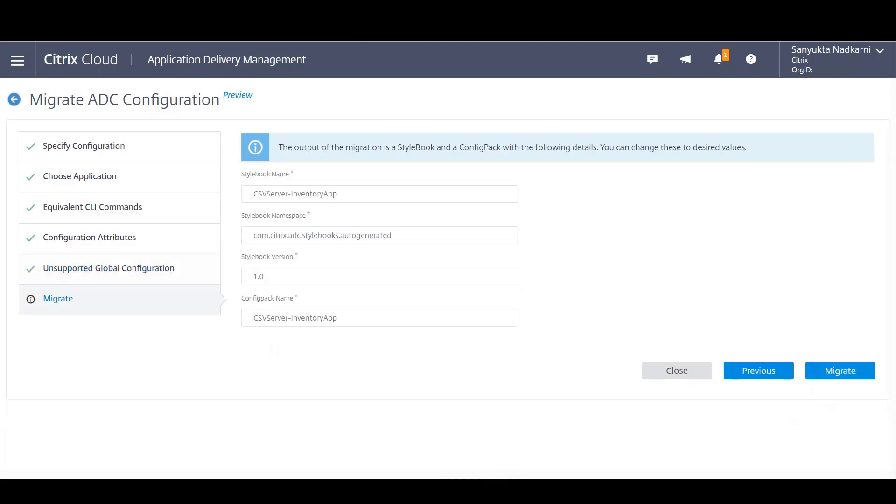
left_click(827, 374)
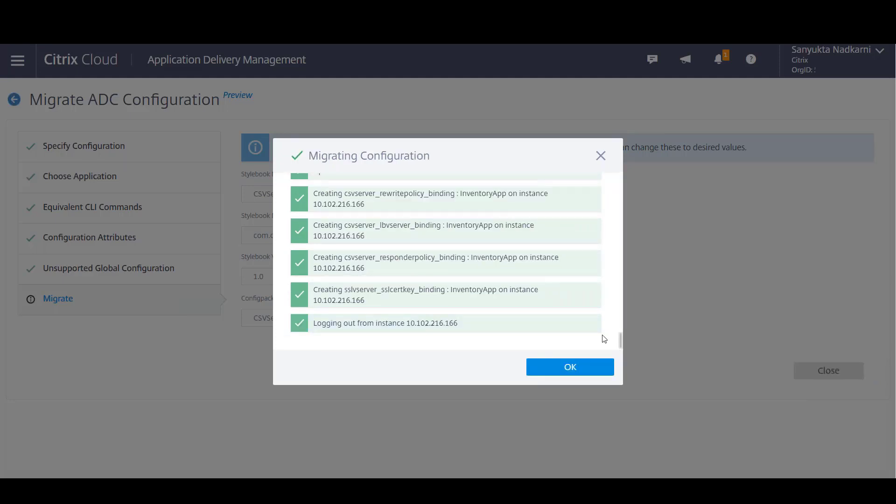
left_click(580, 374)
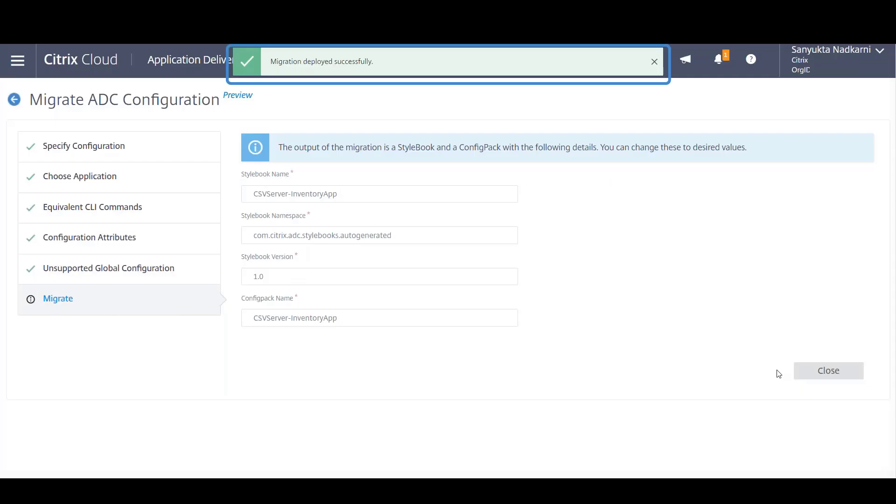
Set the InventoryApp CSVserver IP in CSVServer-InventoryApp to 10.102.216.122 and apply the update.
left_click(817, 379)
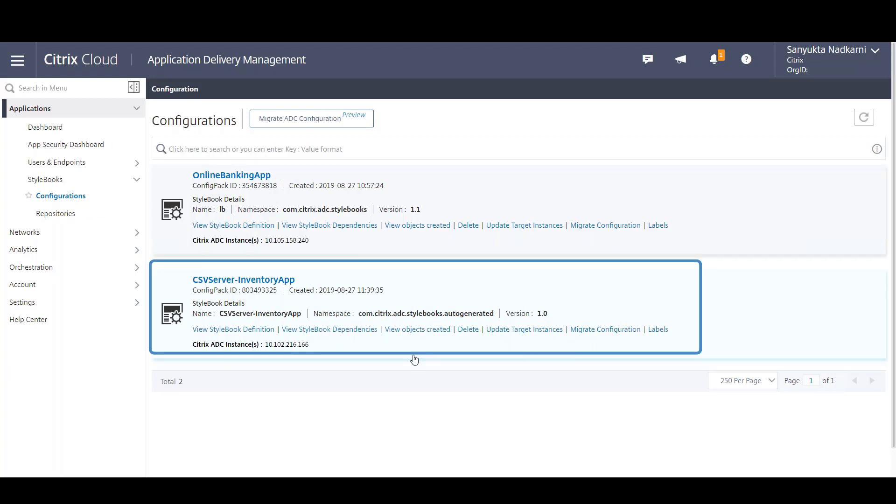
left_click(406, 300)
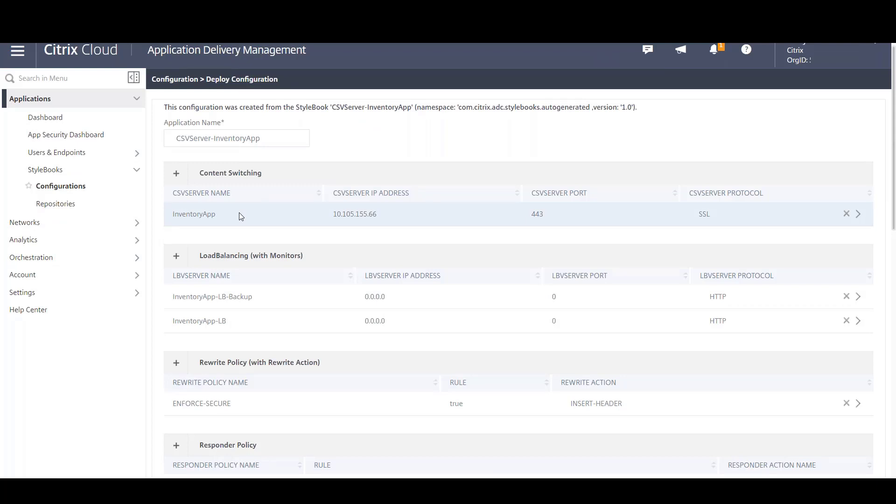
left_click(240, 216)
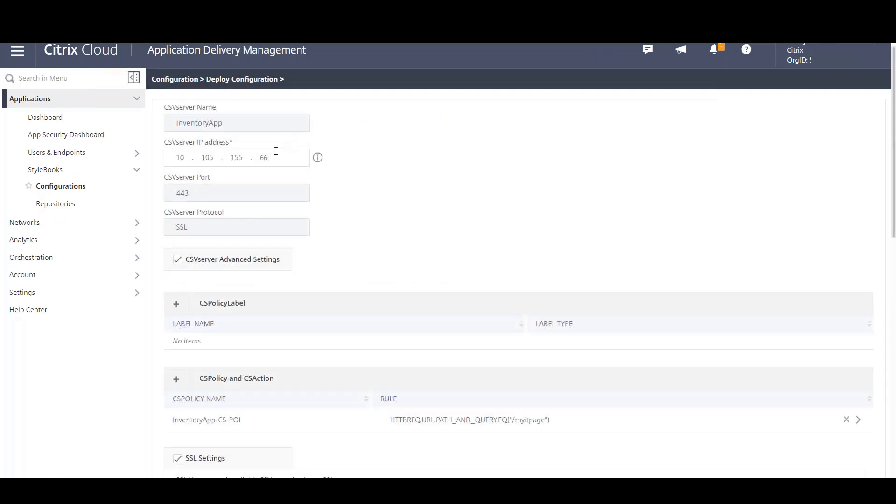
left_click(274, 154)
type("1")
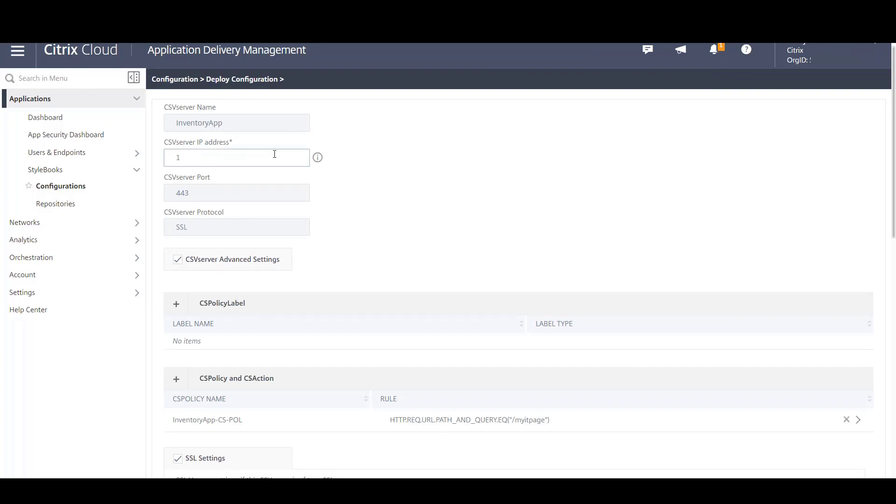
type("0.102.216.122")
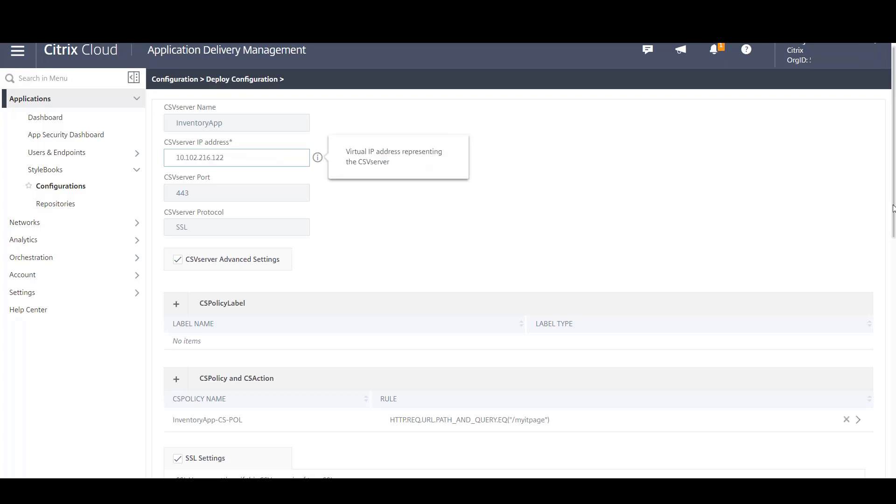
left_click_drag(894, 207, 894, 434)
left_click(177, 445)
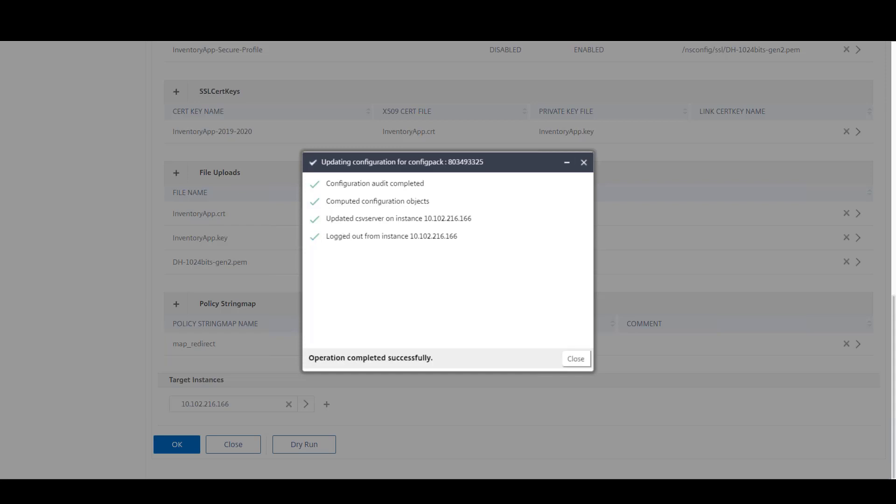
left_click(577, 359)
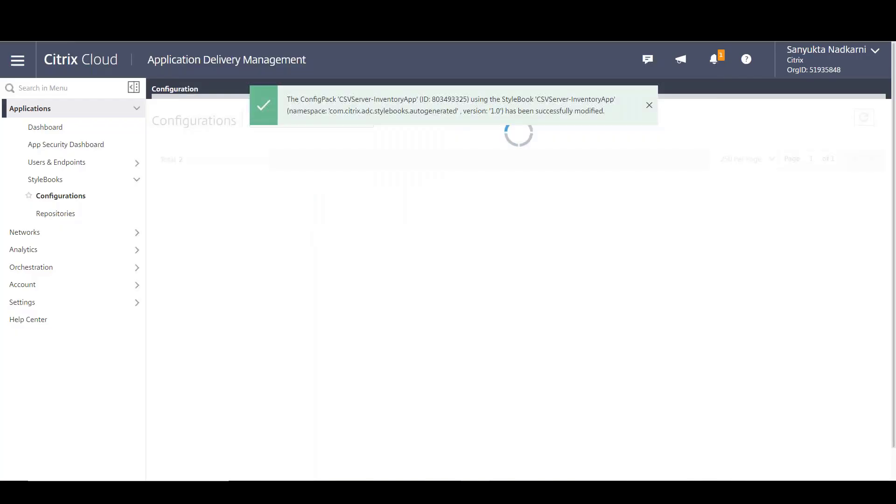
Search CSVServer-InventoryApp's created objects for the csvserver entry with ipv46 10.102.216.122.
left_click(649, 107)
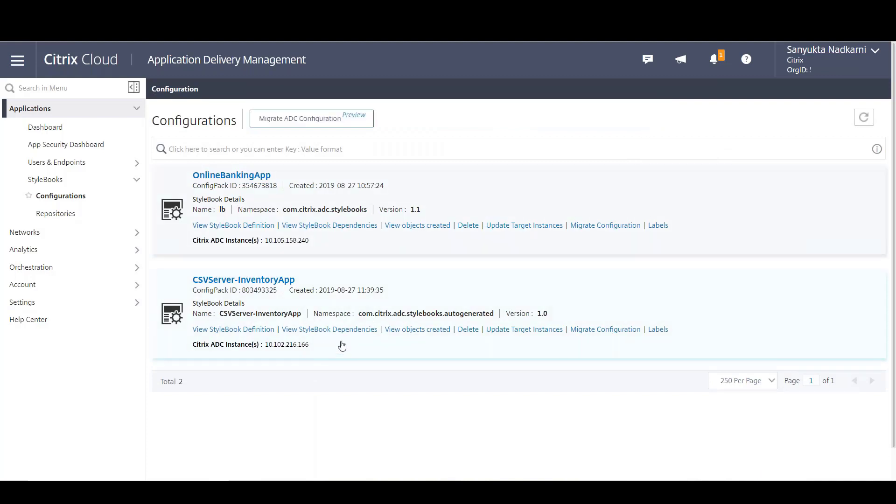
left_click(410, 330)
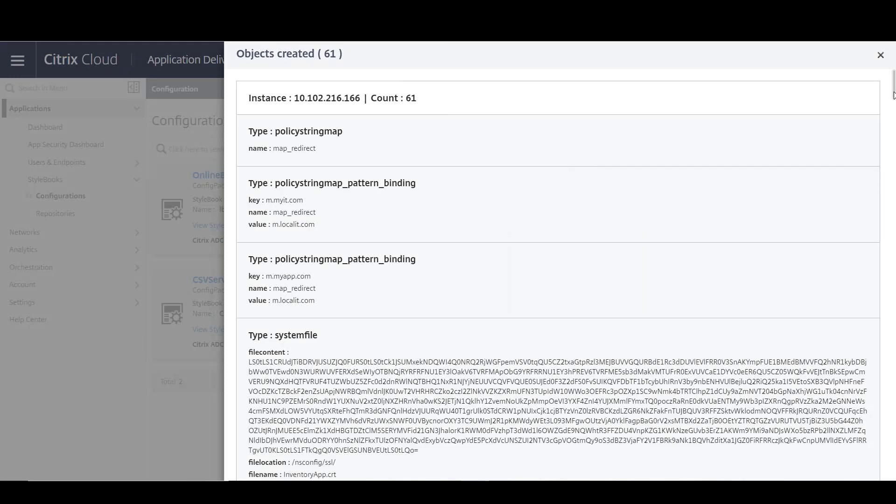
mouse_move(894, 95)
left_mouse_down()
mouse_move(895, 161)
mouse_move(895, 78)
left_mouse_up()
key("ctrl+f")
type("csvserver")
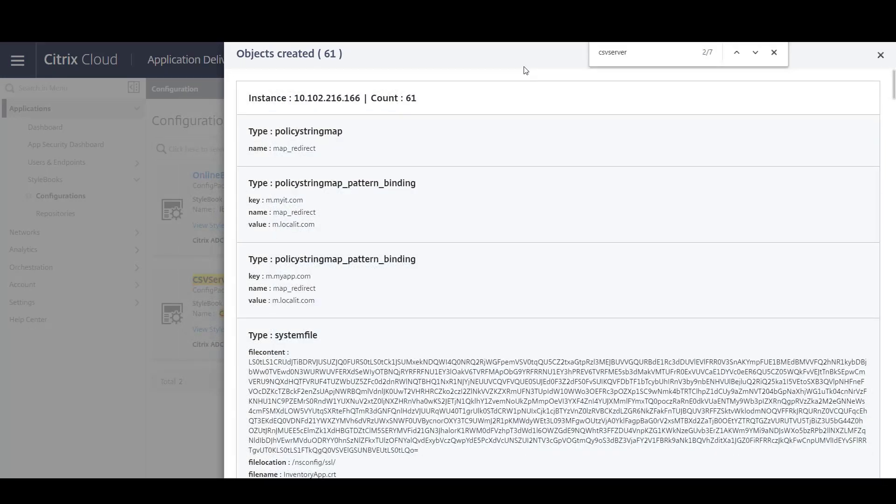
key("Return")
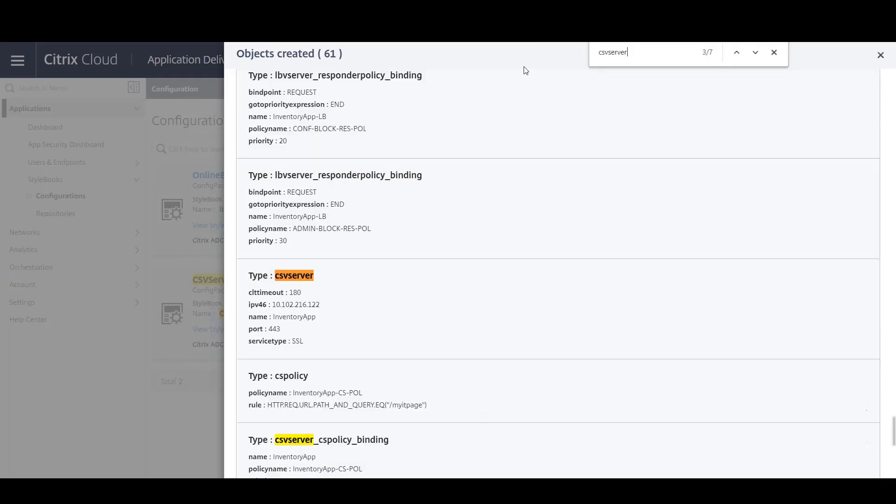
left_click(774, 53)
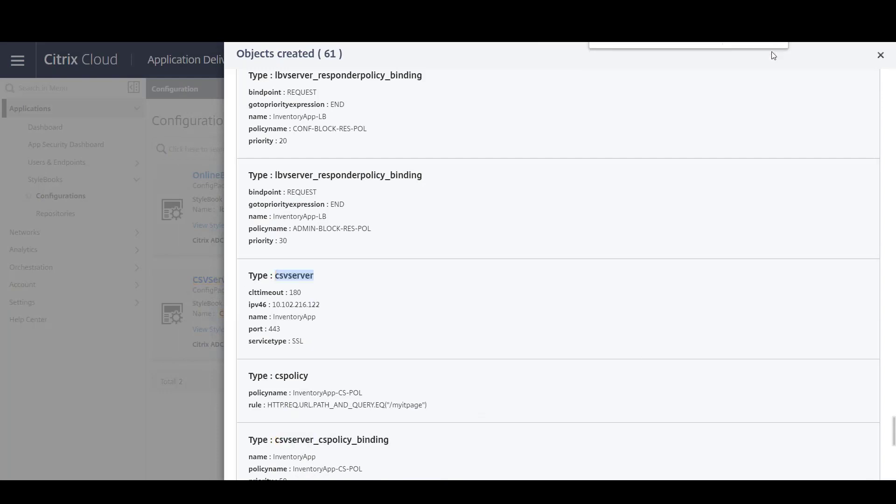
Close the objects list and reopen CSVServer-InventoryApp to confirm CSVserver IP 10.102.216.122.
left_click(880, 55)
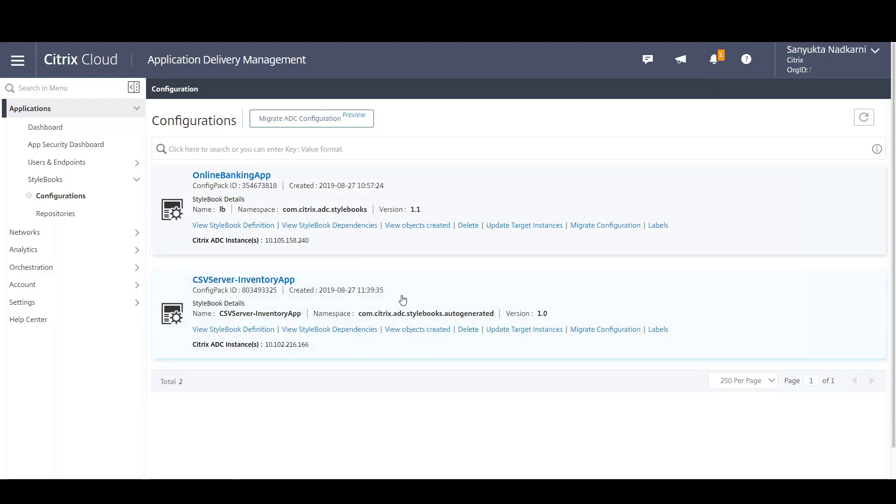
left_click(403, 299)
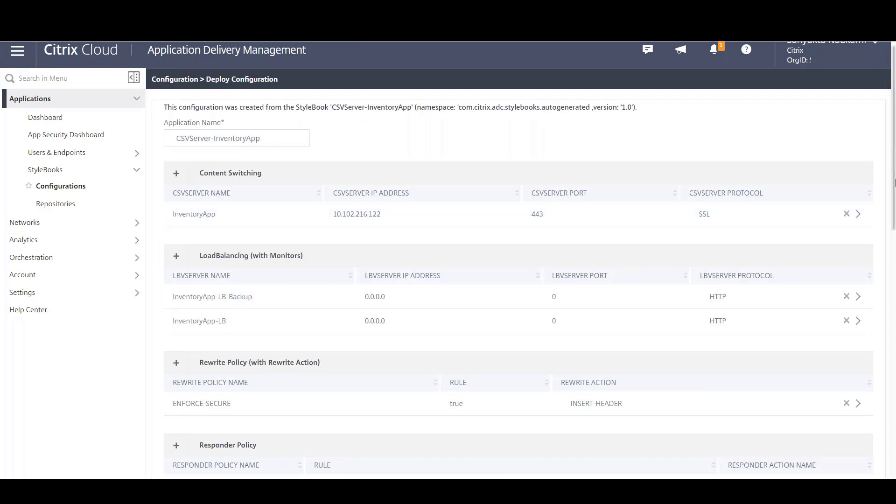
scroll(513, 281, "down", 15)
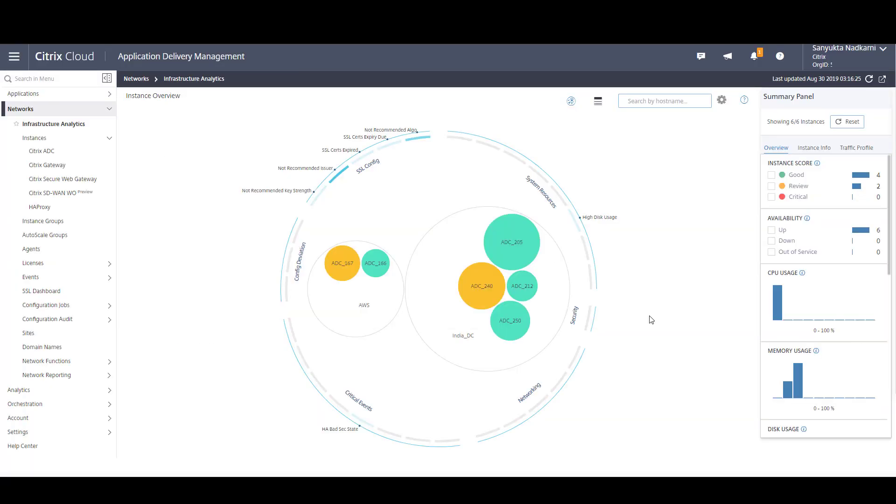
mouse_move(521, 335)
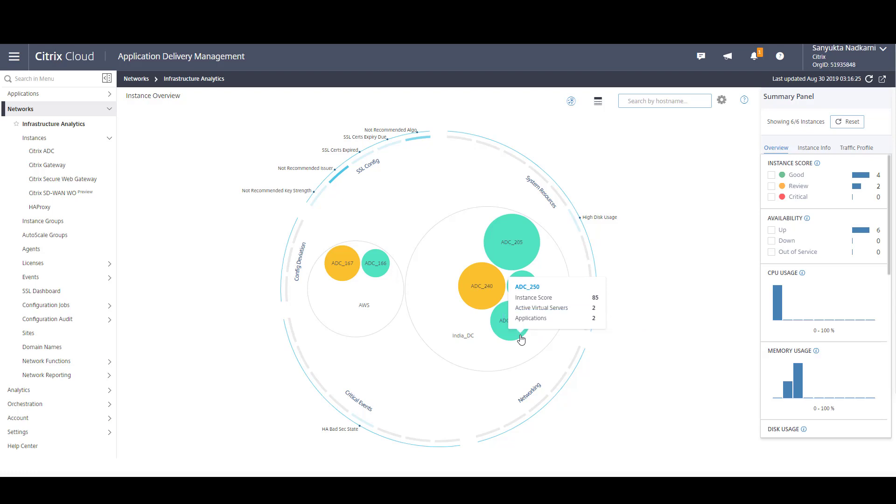
mouse_move(376, 275)
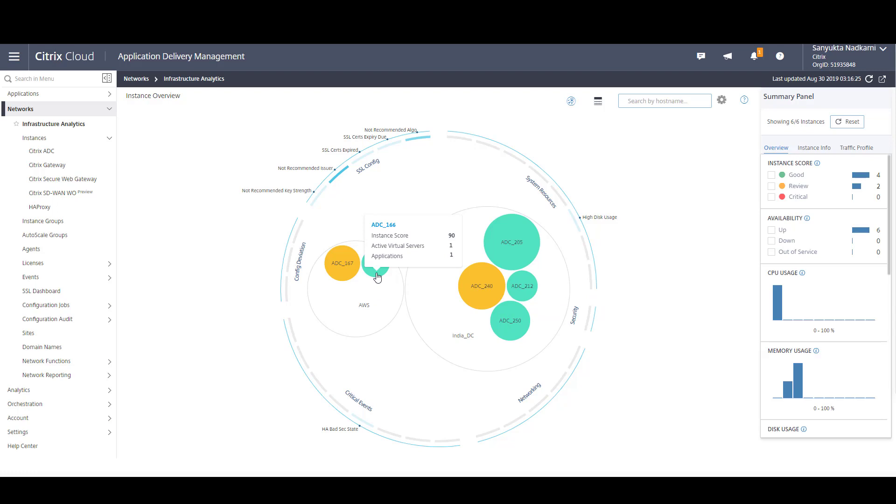